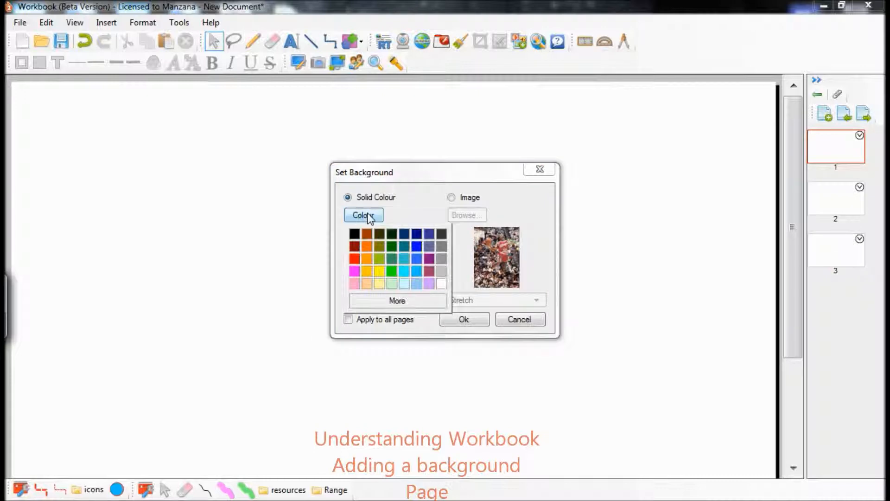
left_click(389, 273)
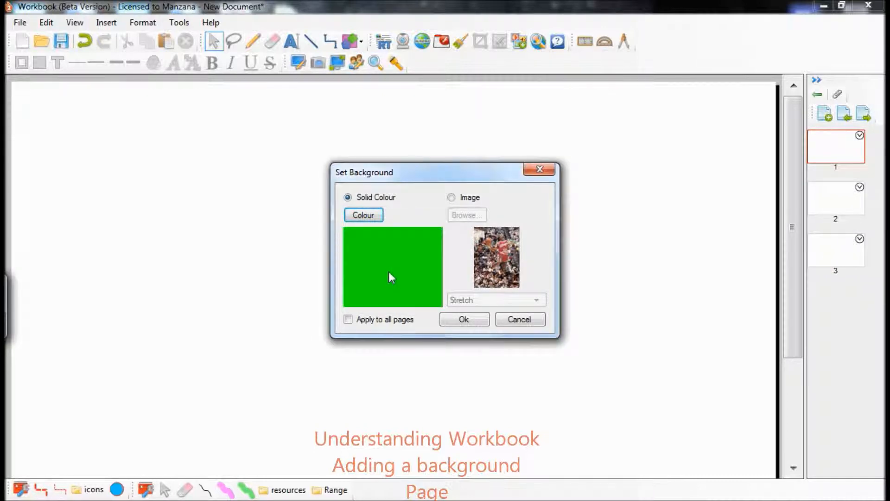
left_click(451, 197)
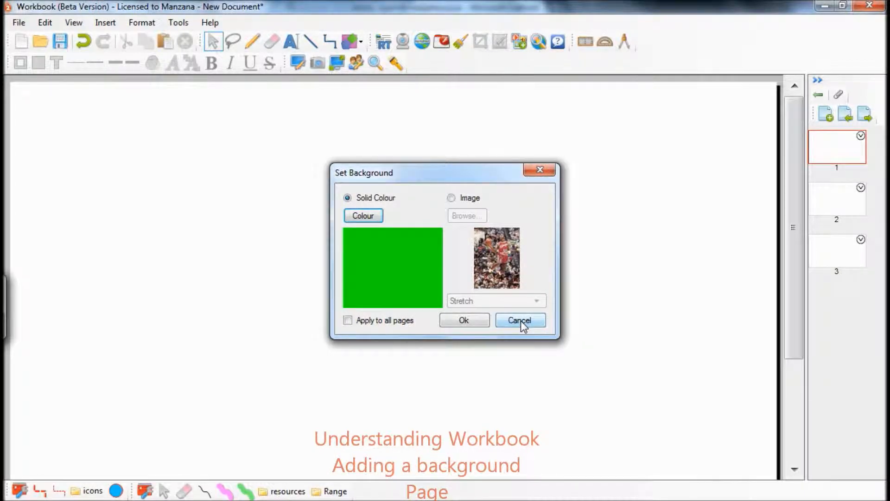
left_click(520, 321)
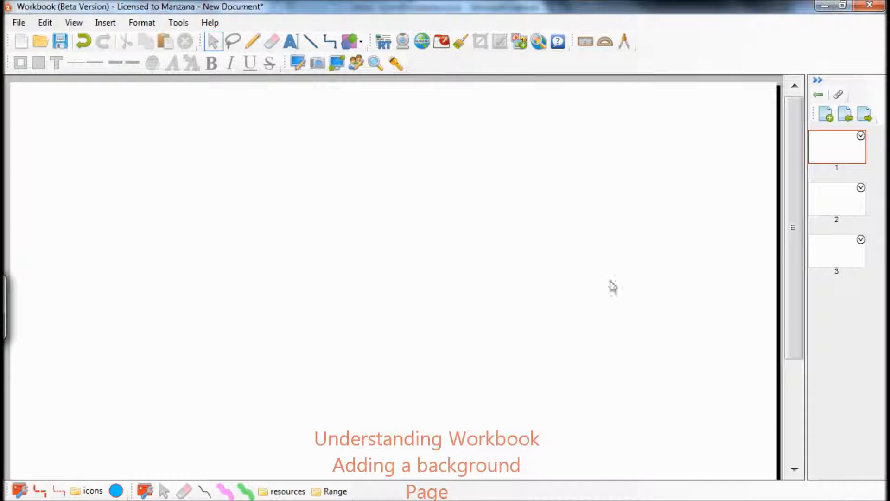
left_click(861, 136)
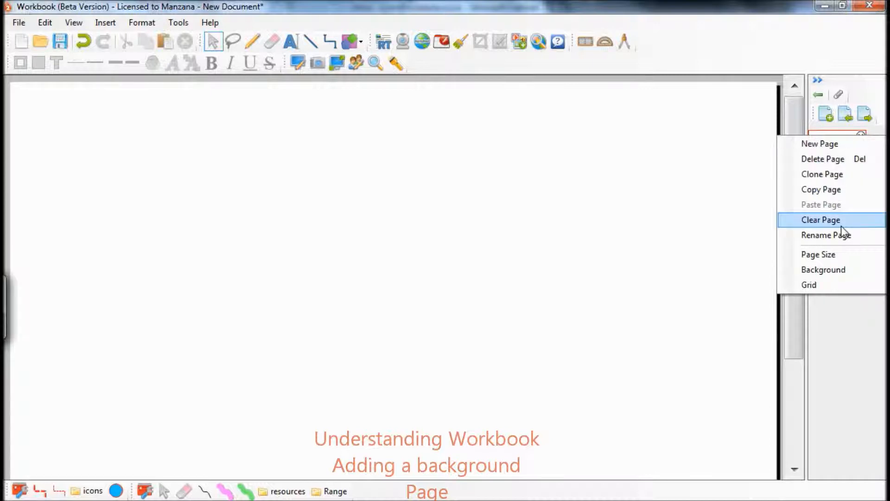
left_click(836, 273)
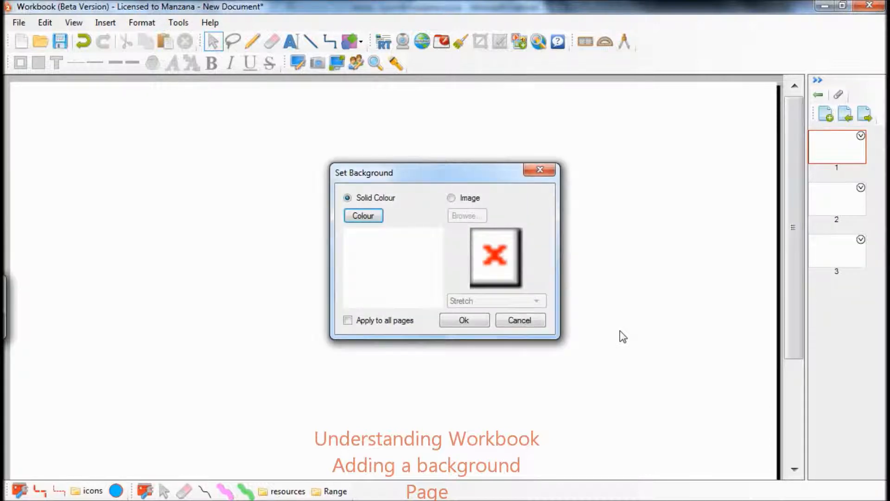
left_click(517, 320)
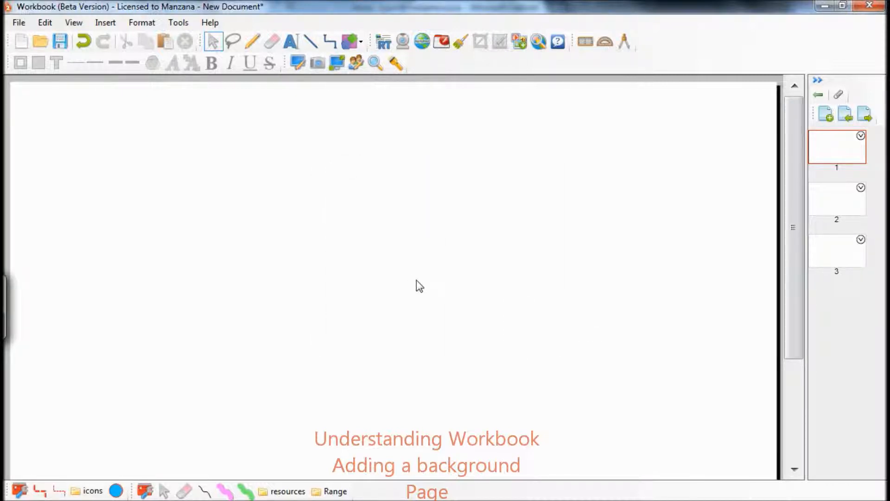
right_click(427, 277)
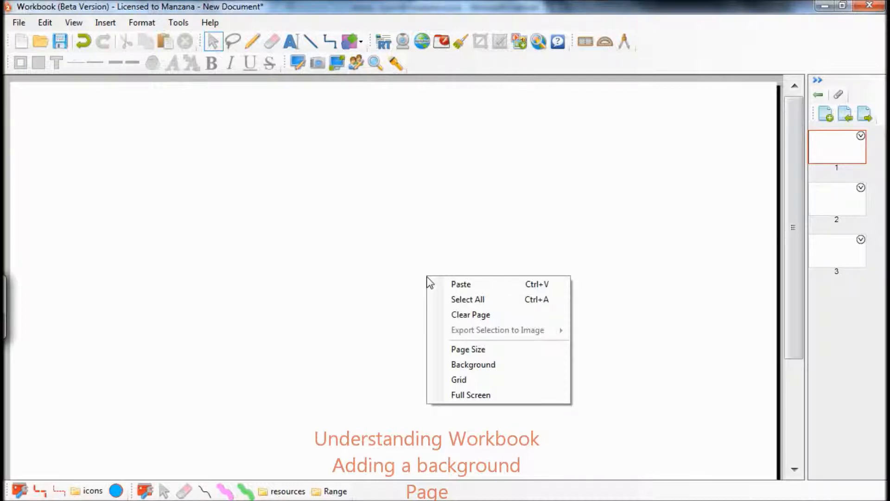
left_click(488, 366)
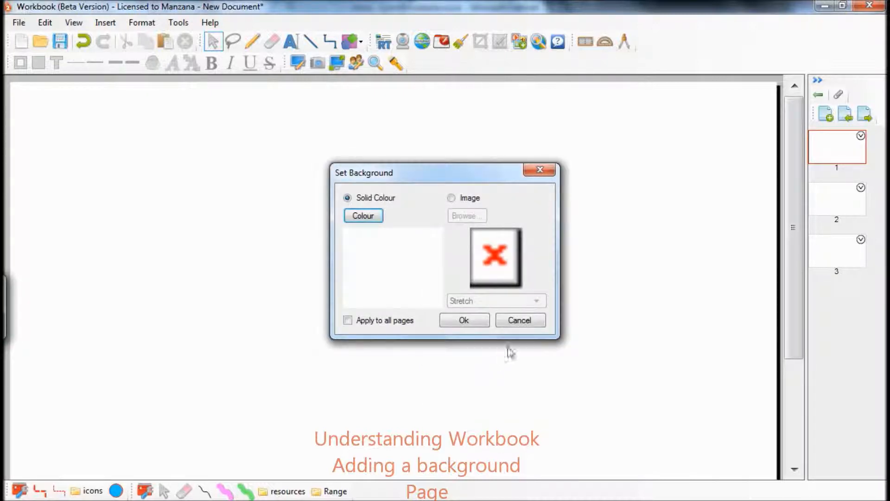
left_click(520, 321)
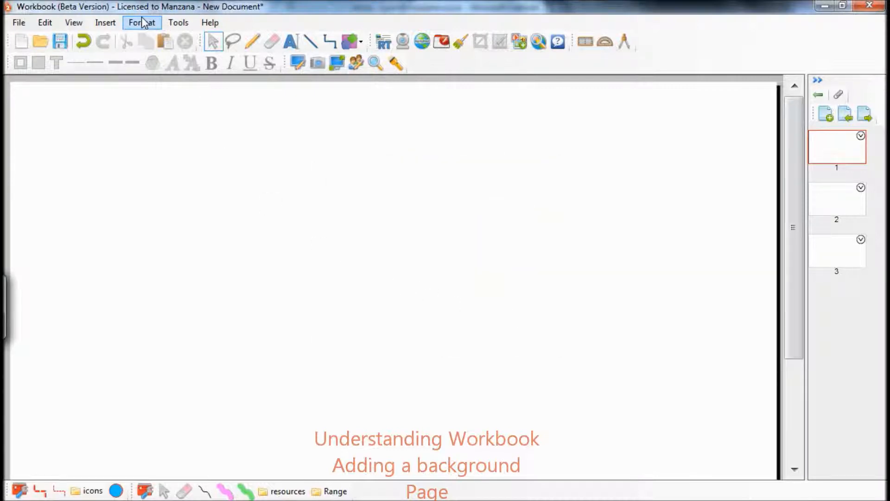
Set the background of page 1 to solid red, without applying it to all pages.
left_click(141, 24)
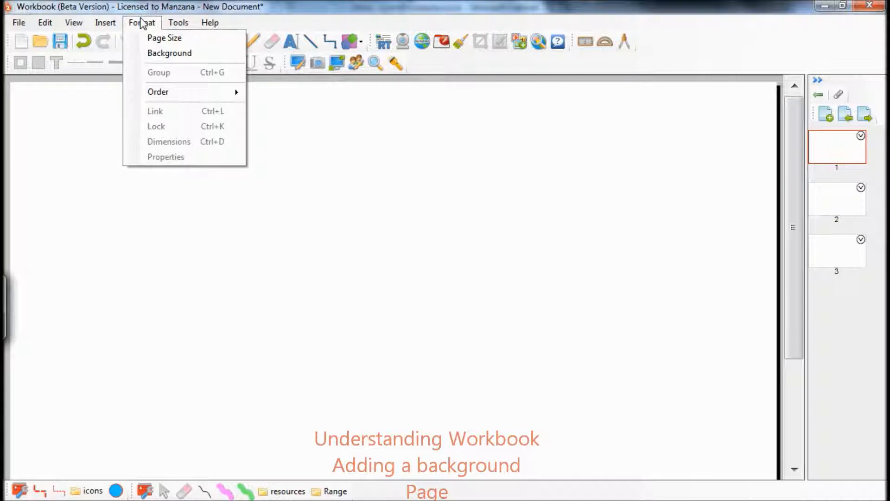
left_click(151, 52)
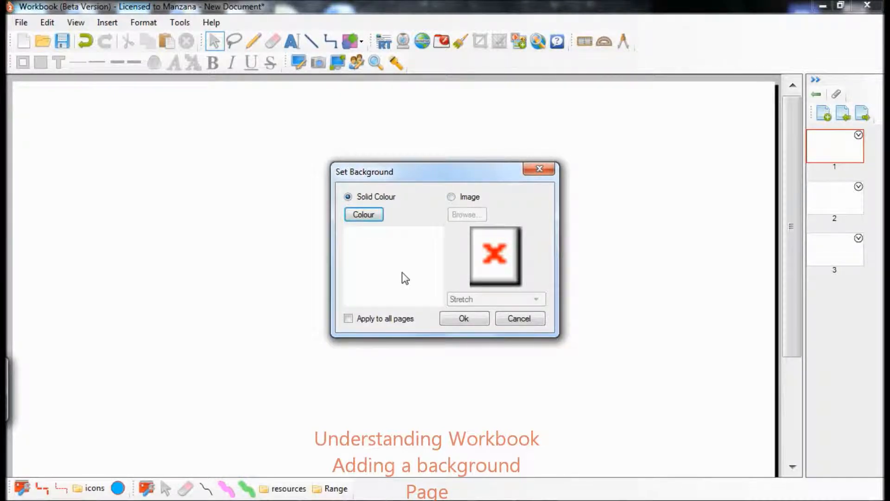
left_click(451, 197)
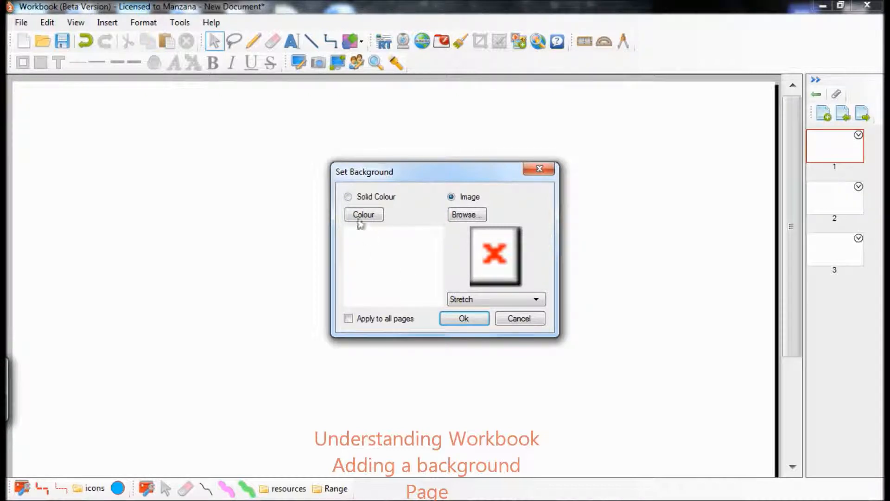
left_click(349, 197)
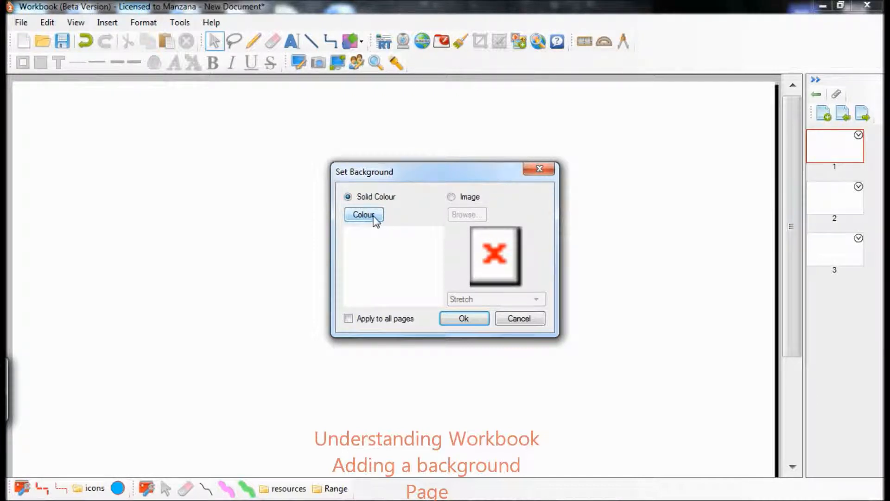
left_click(364, 214)
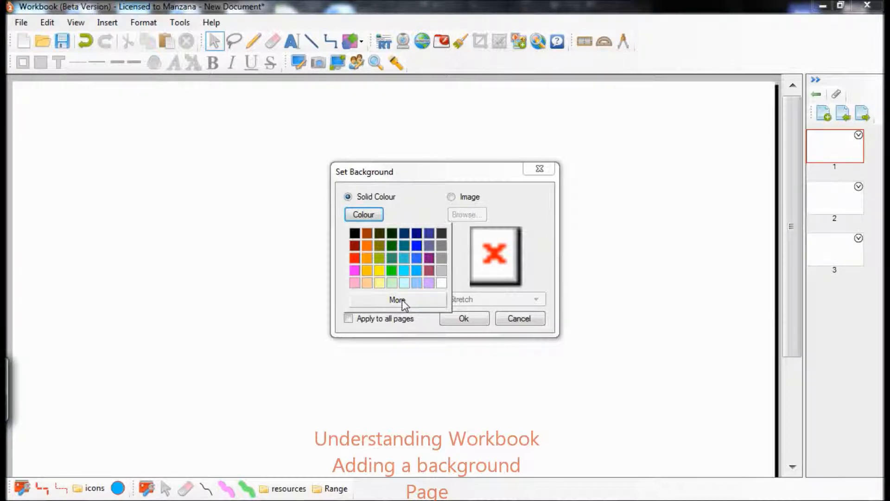
left_click(355, 259)
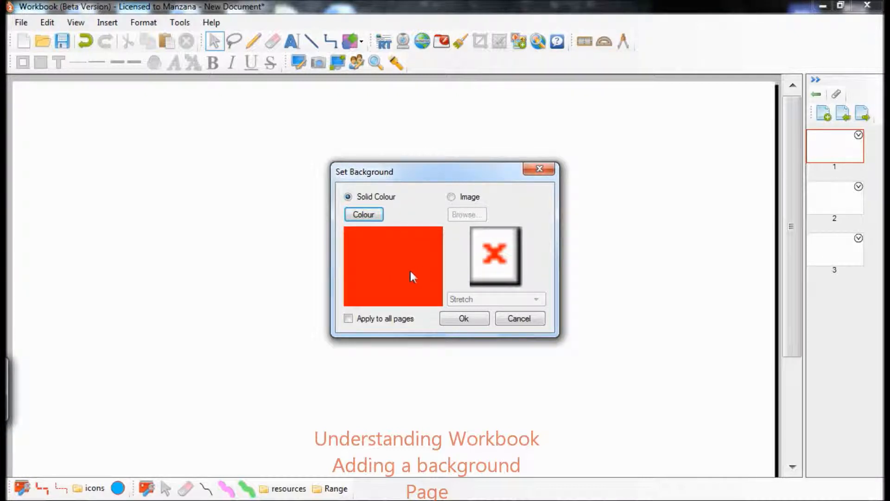
left_click(348, 320)
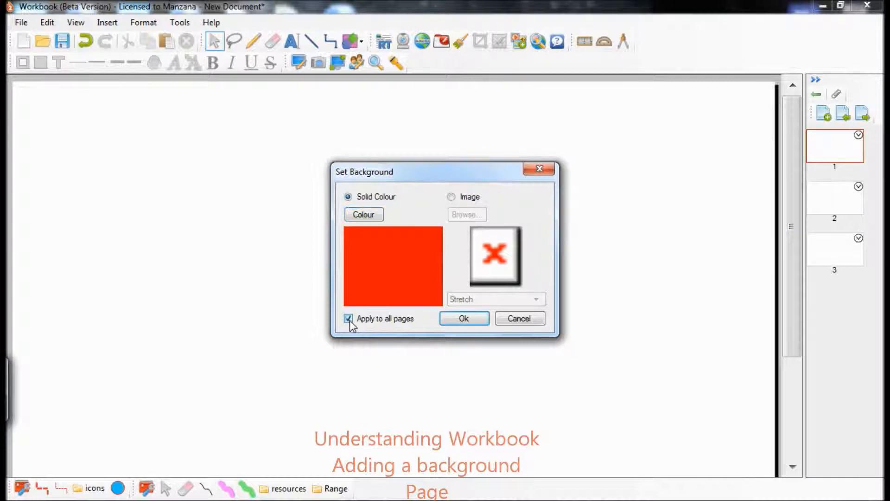
left_click(349, 319)
left_click(462, 320)
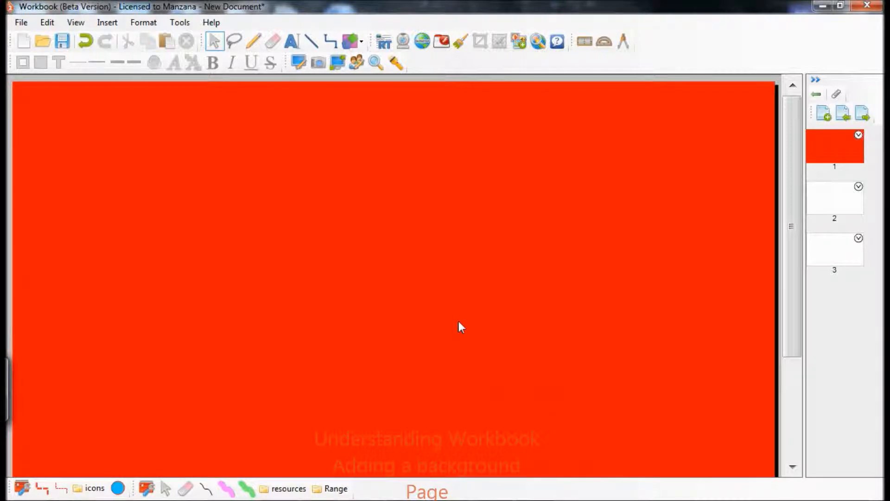
Set the background of page 2 to the image map.png from the Desktop, using the Stretch layout.
left_click(842, 197)
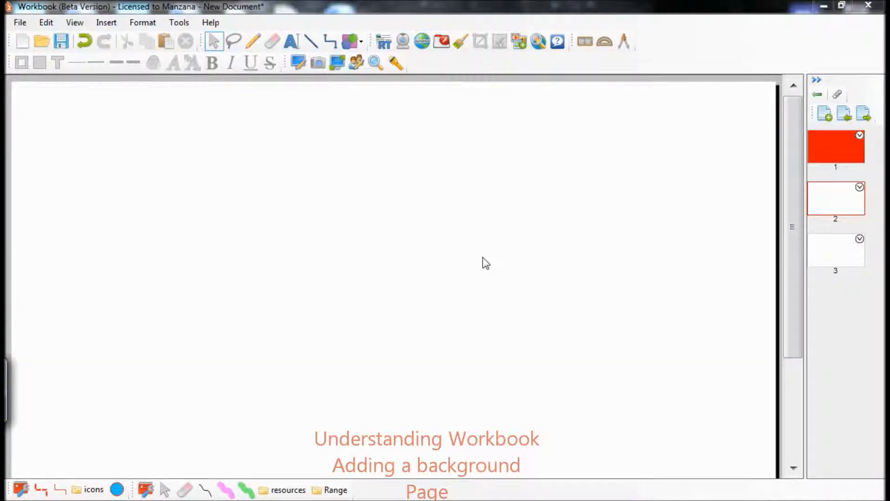
right_click(483, 258)
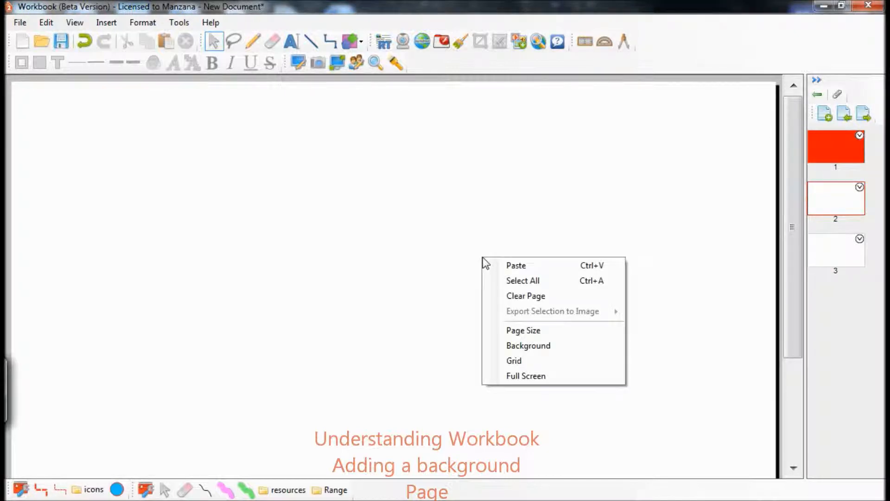
left_click(563, 345)
left_click(452, 198)
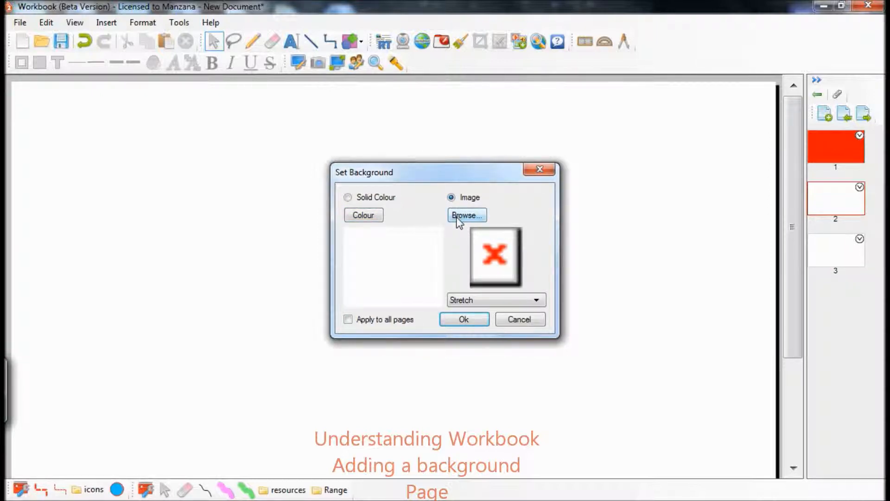
left_click(457, 216)
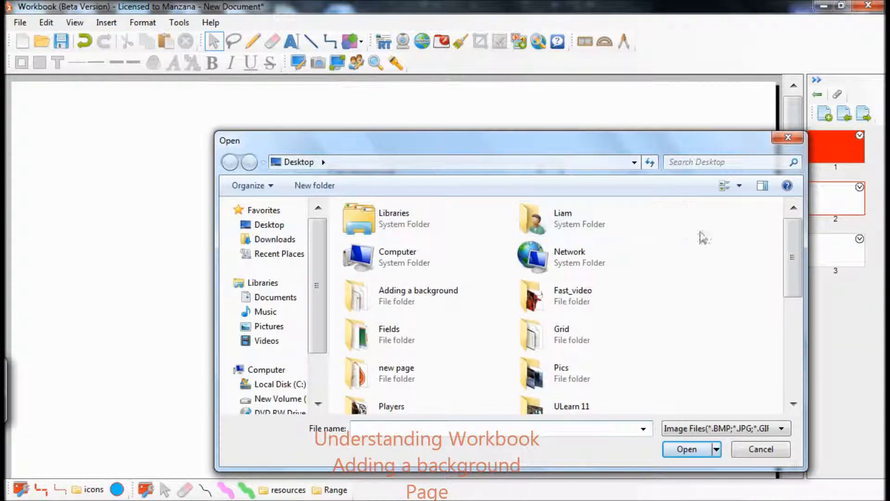
left_click_drag(794, 239, 793, 353)
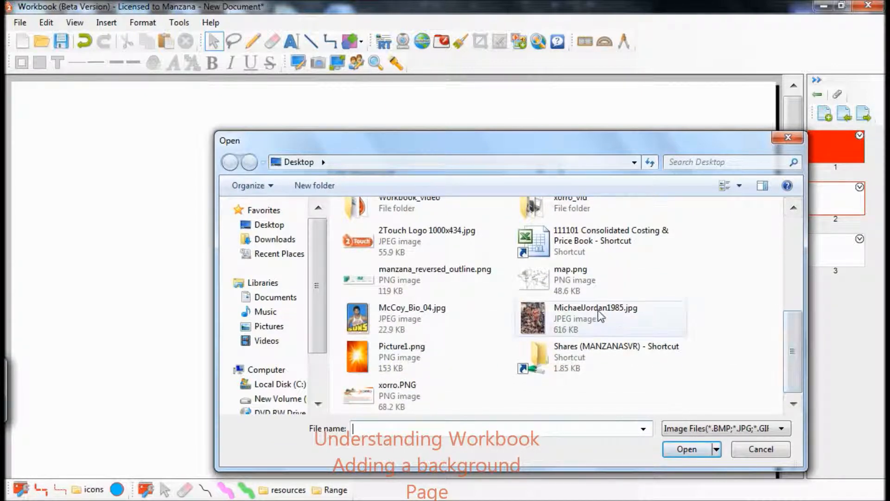
left_click(569, 288)
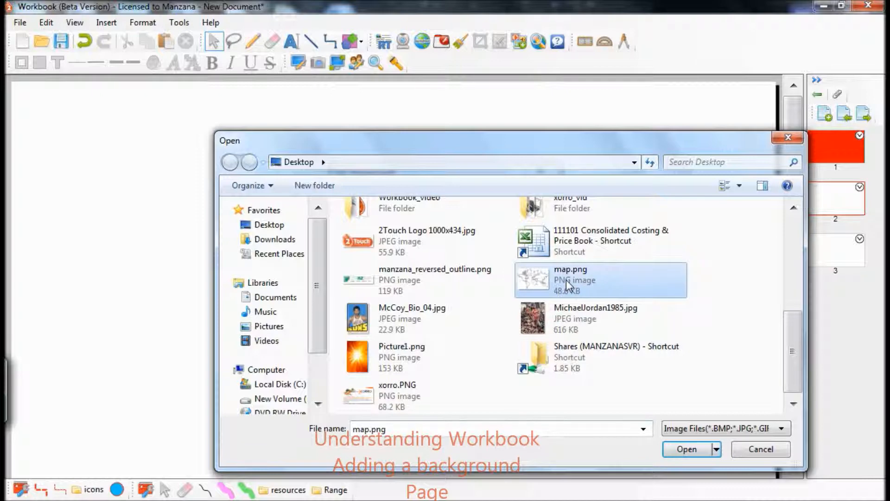
left_click(683, 450)
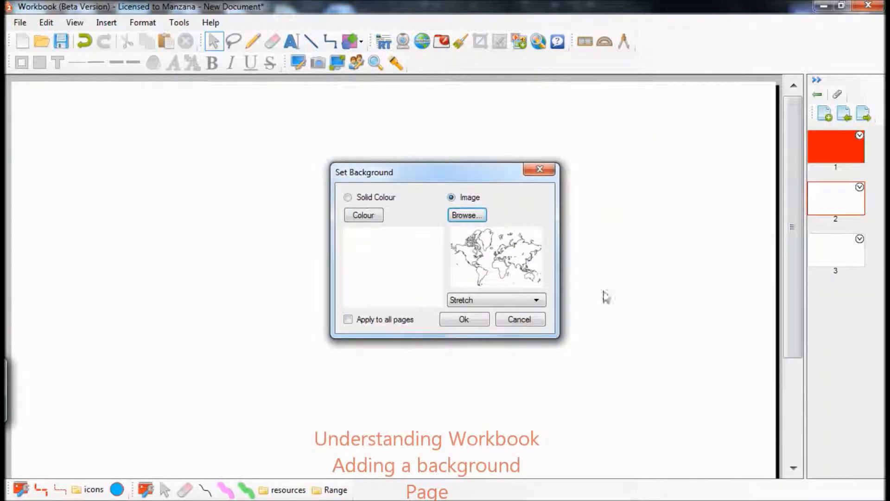
left_click(488, 302)
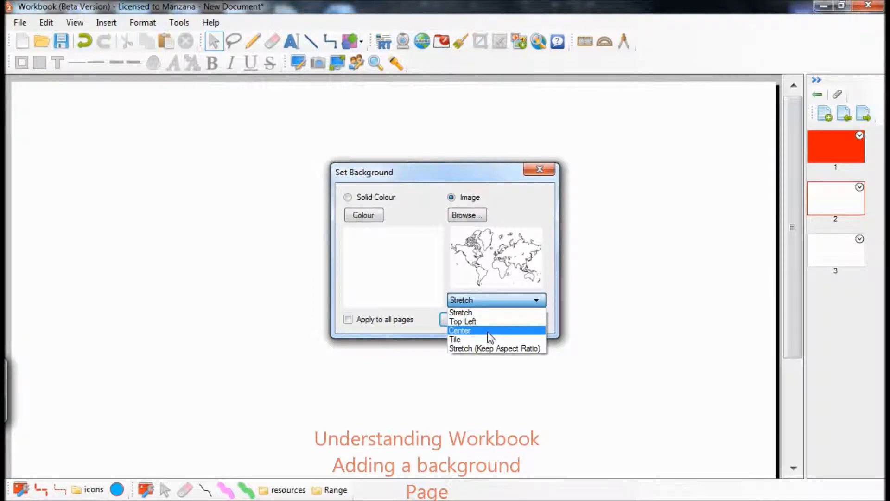
left_click(481, 313)
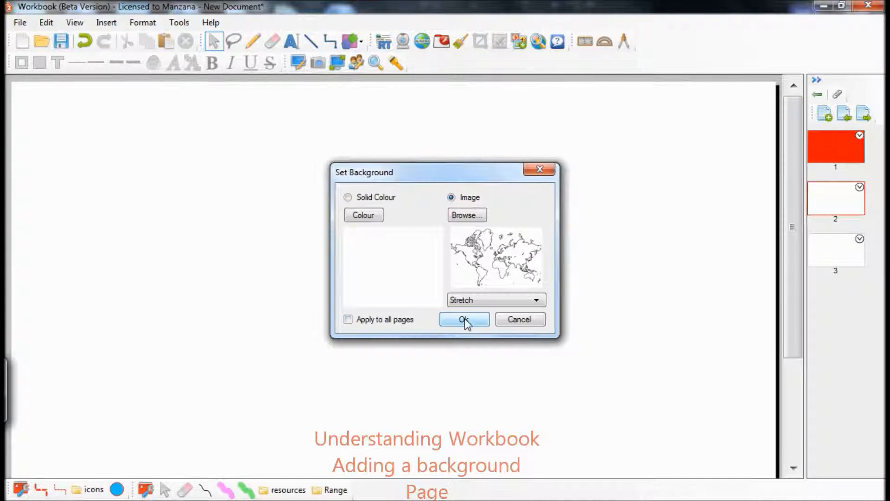
left_click(465, 320)
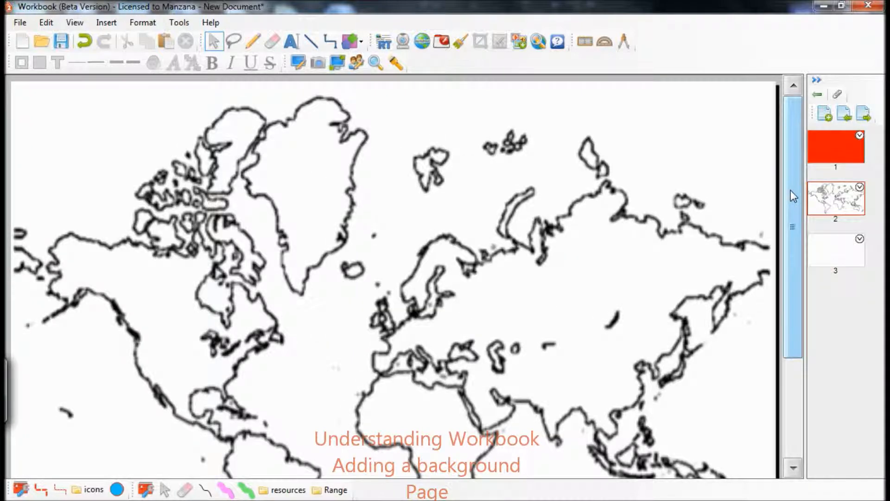
Change the layout of page 2's background map image to Top Left.
scroll(791, 190, "down", 3)
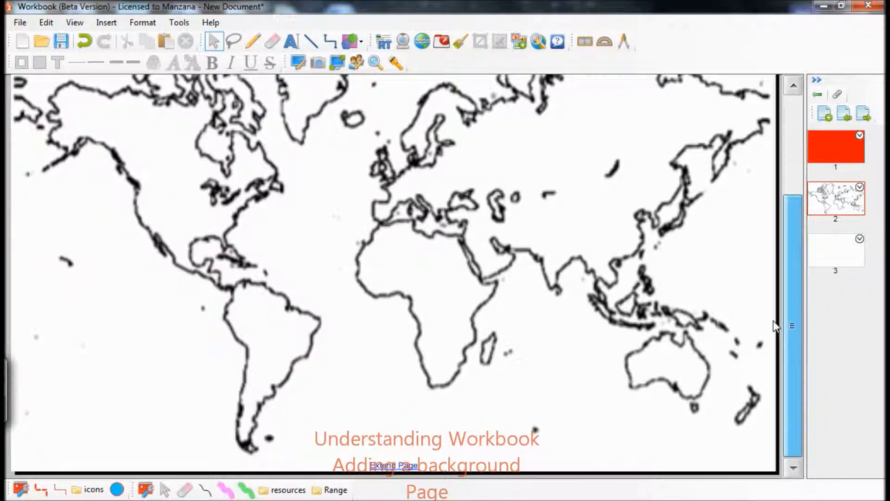
scroll(788, 195, "up", 3)
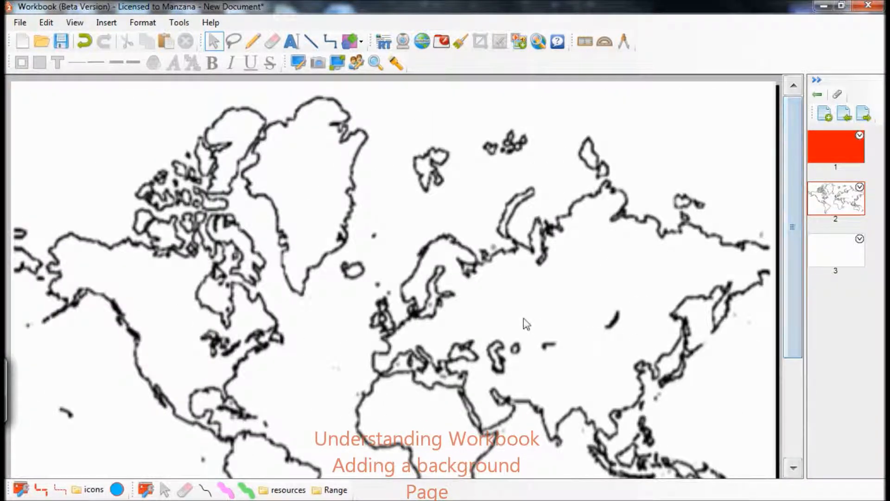
right_click(464, 318)
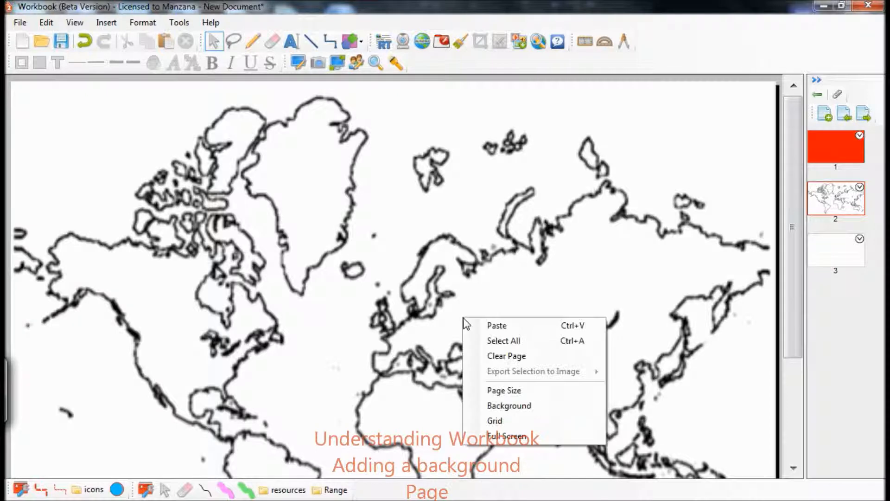
left_click(509, 407)
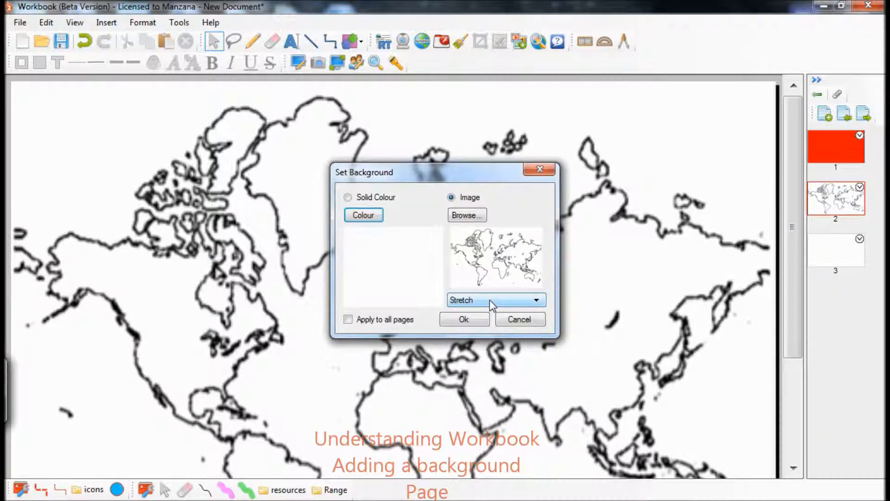
left_click(491, 300)
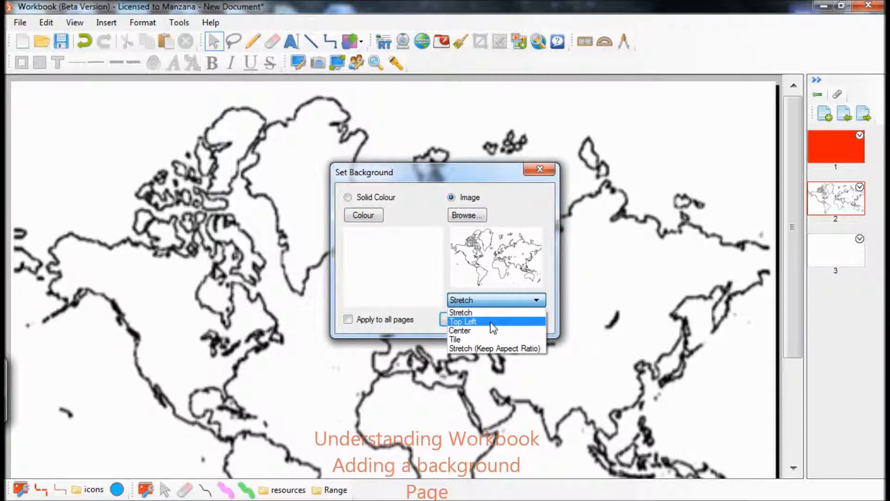
left_click(493, 322)
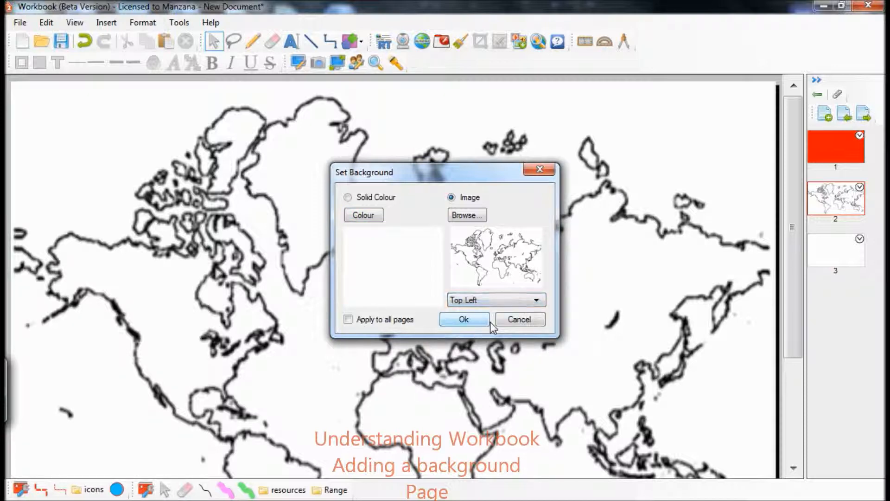
left_click(463, 322)
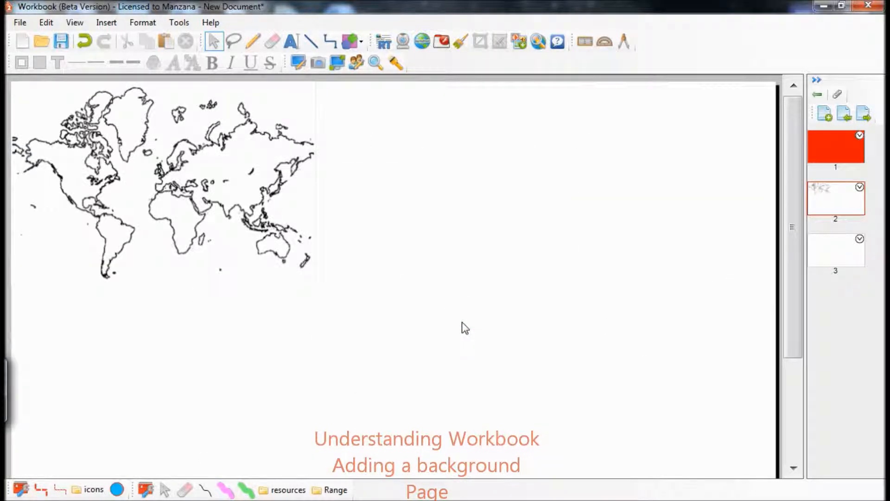
Change the layout of page 2's background map image to Center and look over the page.
right_click(424, 325)
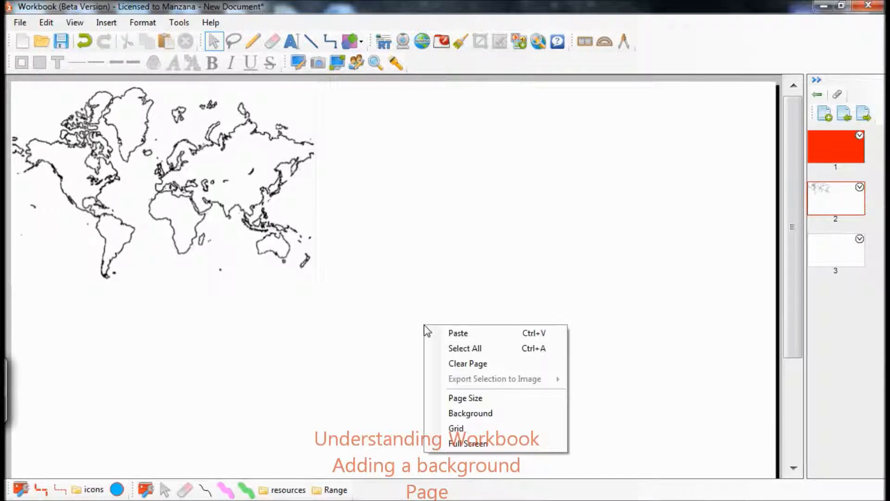
left_click(478, 416)
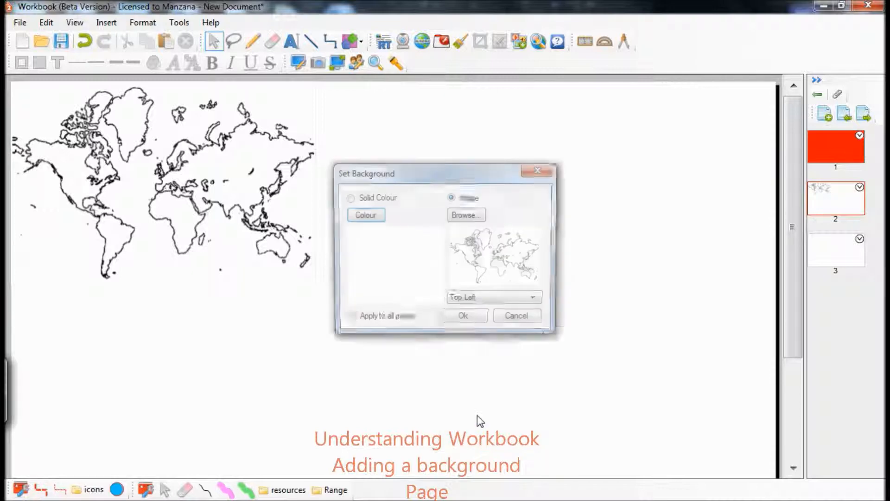
left_click(499, 304)
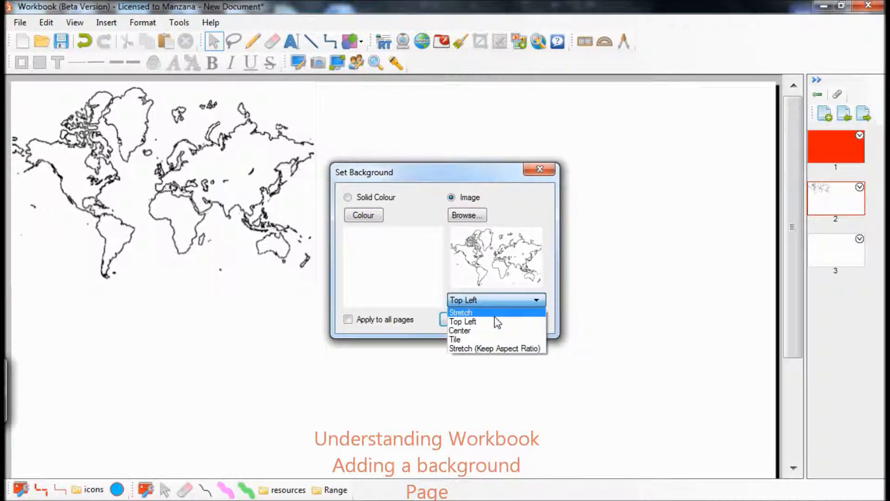
left_click(492, 329)
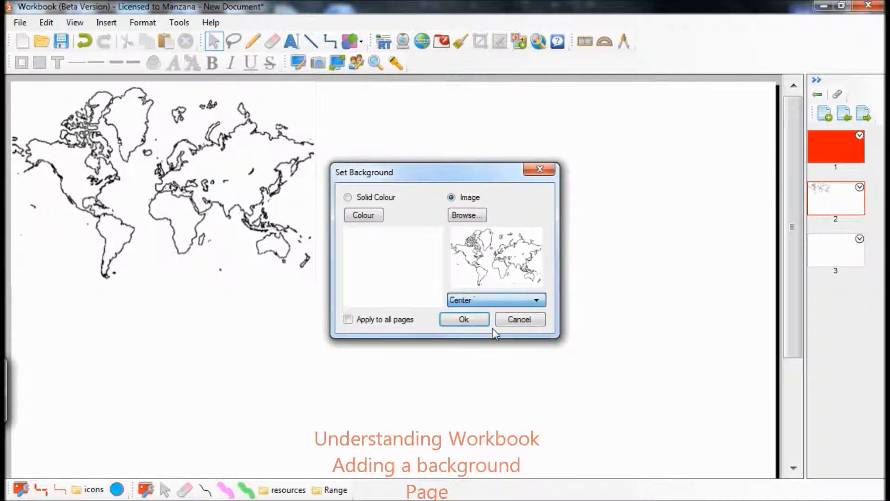
left_click(463, 319)
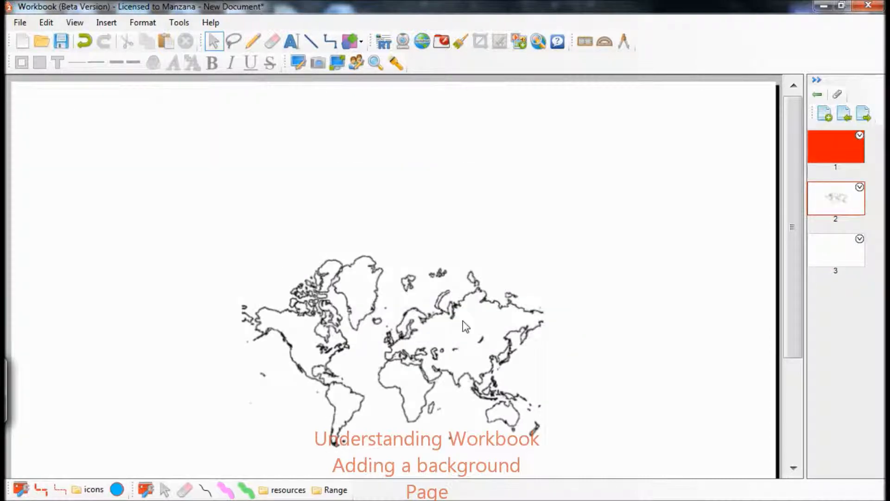
left_click_drag(790, 191, 791, 162)
Switch page 2's background map image to the Tile layout and look over the page.
right_click(416, 239)
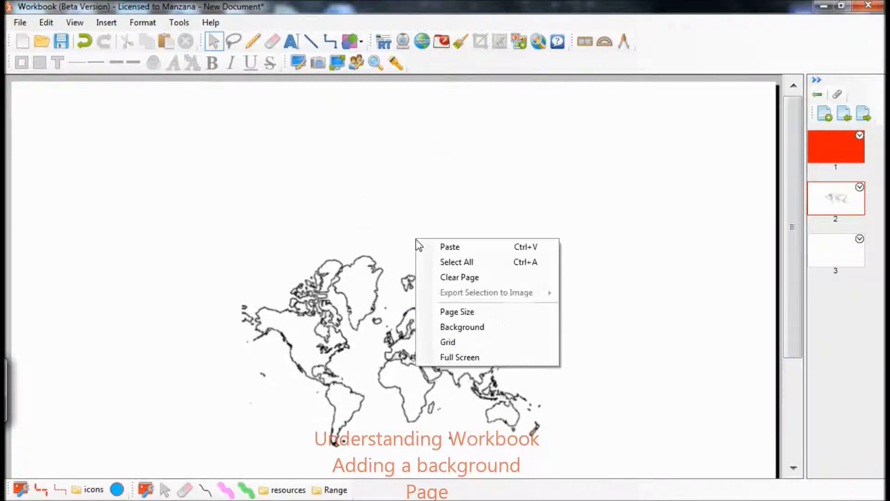
left_click(472, 327)
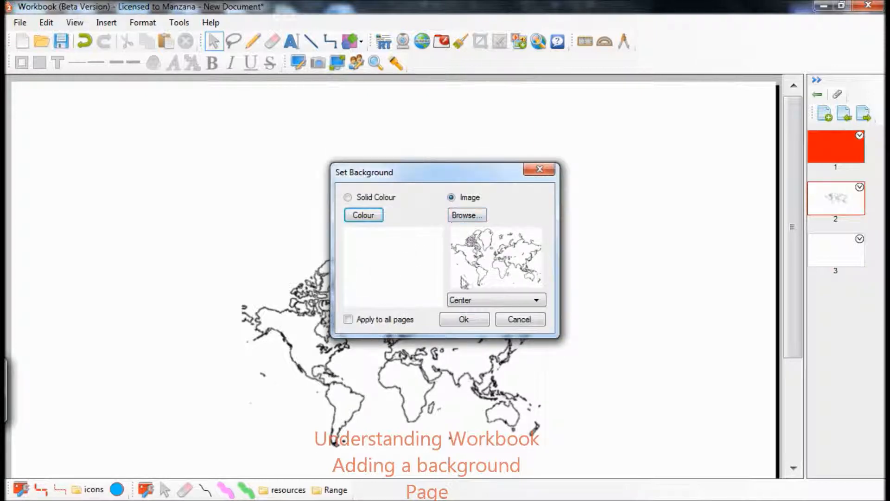
left_click(465, 300)
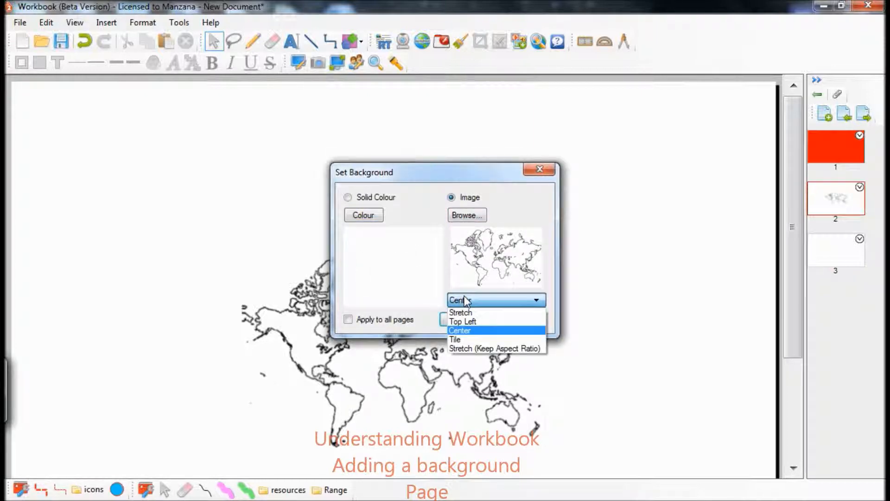
left_click(464, 339)
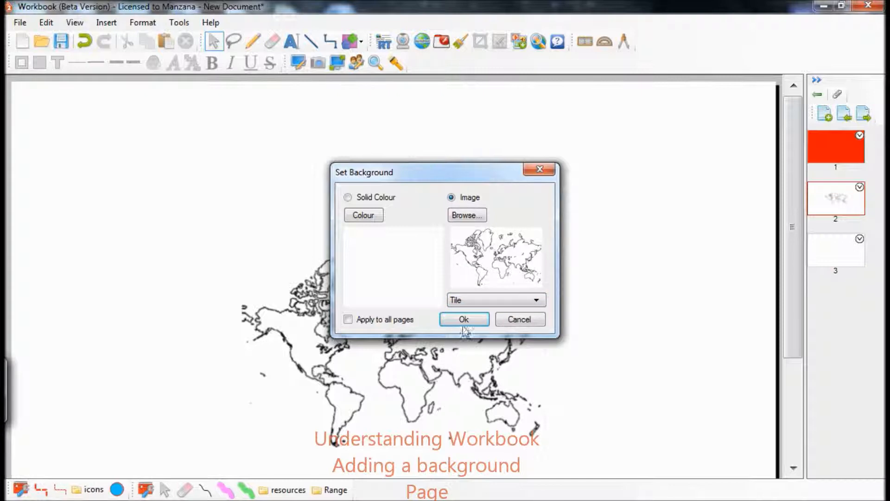
left_click(464, 319)
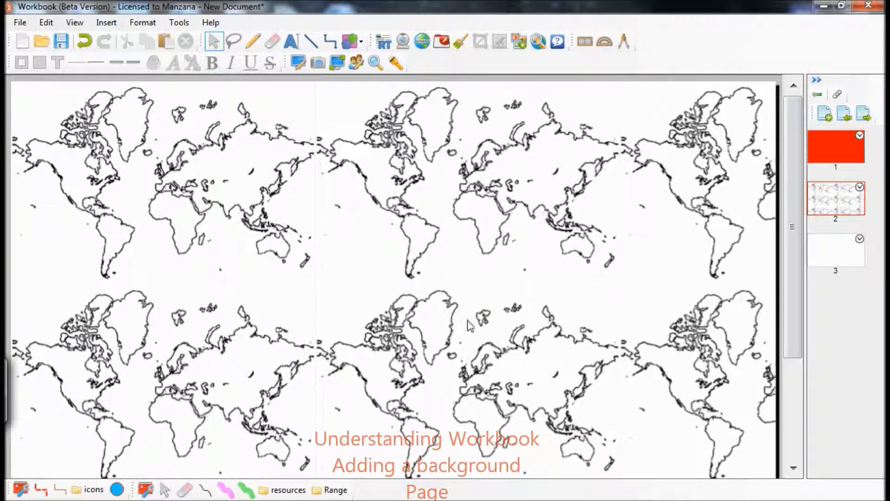
mouse_move(789, 213)
left_mouse_down()
mouse_move(792, 335)
mouse_move(795, 216)
left_mouse_up()
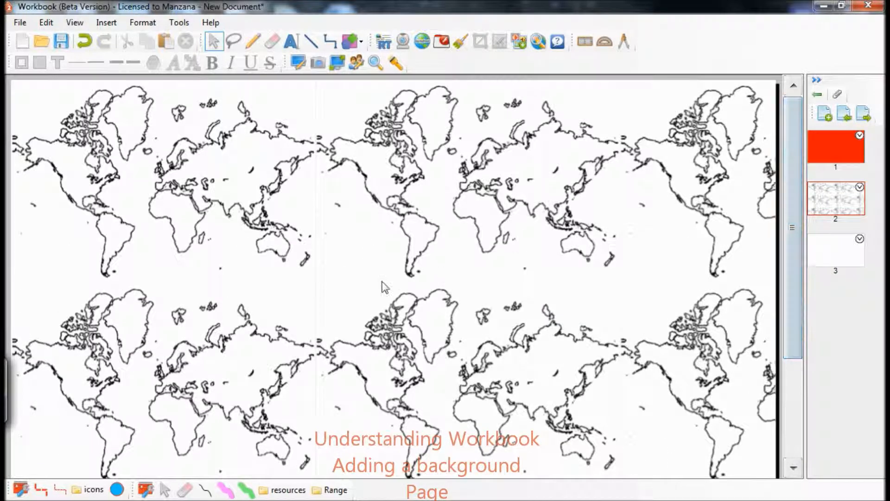
Set the layout of page 2's background map image to Stretch (Keep Aspect Ratio) and look over the page.
right_click(384, 285)
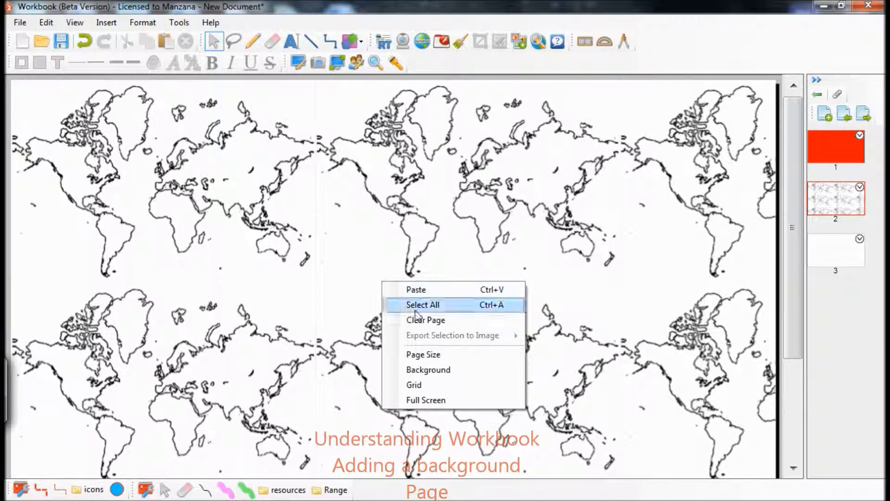
left_click(439, 370)
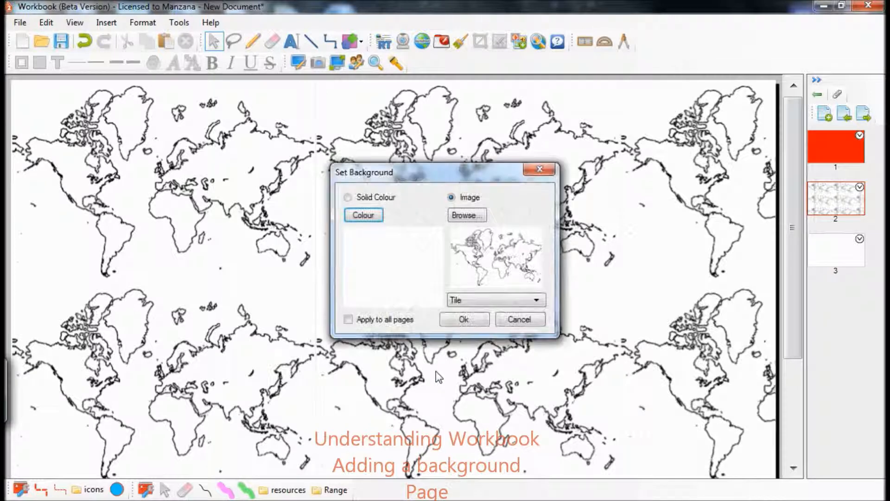
left_click(469, 300)
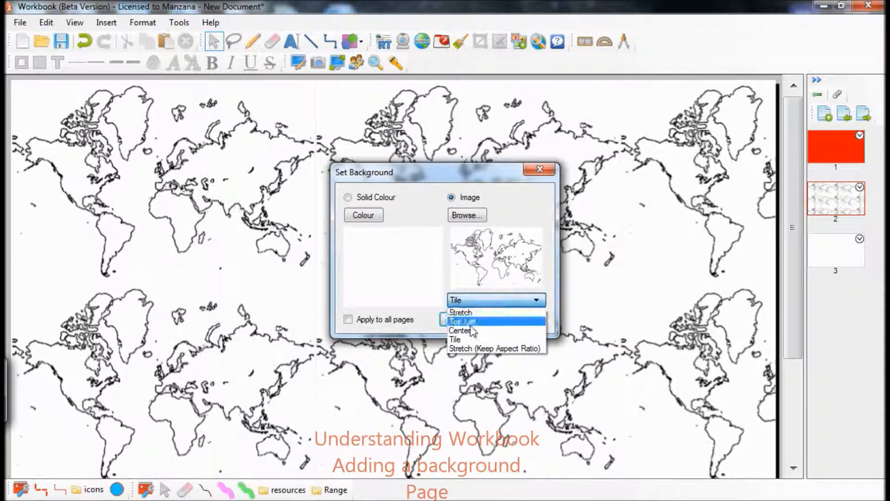
left_click(474, 349)
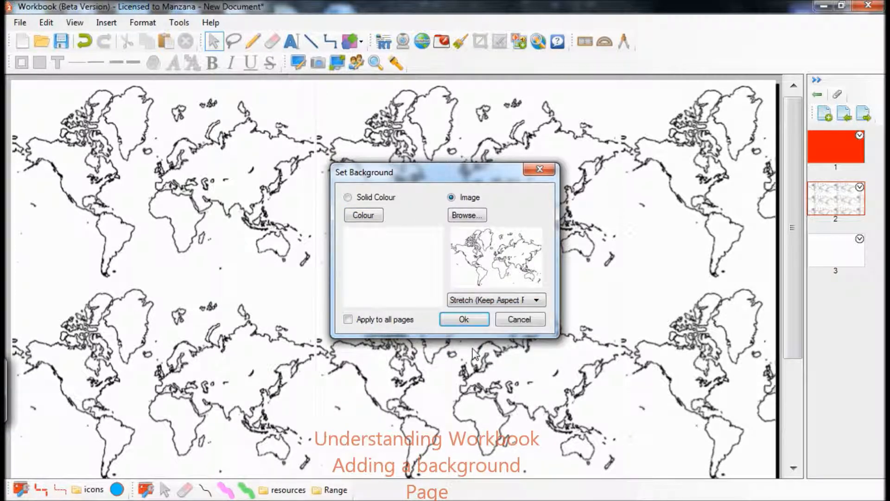
left_click(464, 320)
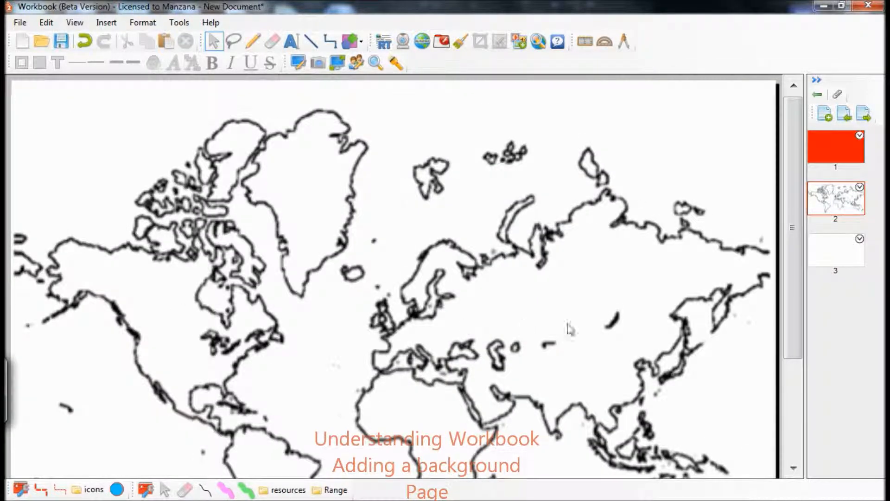
left_click_drag(795, 232, 781, 202)
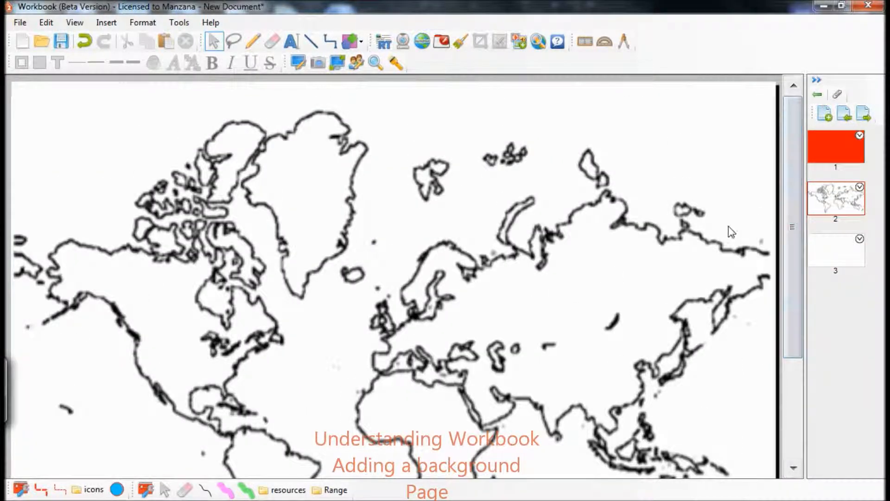